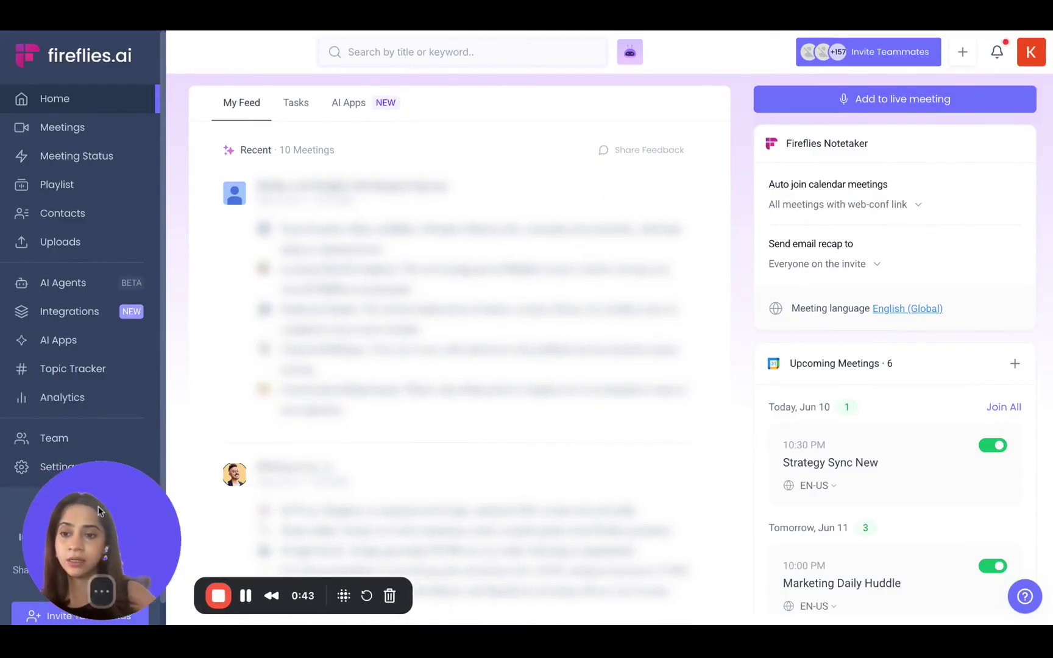
Step: Open Settings and expand the auto-join meetings dropdown under Autojoin Settings
left_click(69, 471)
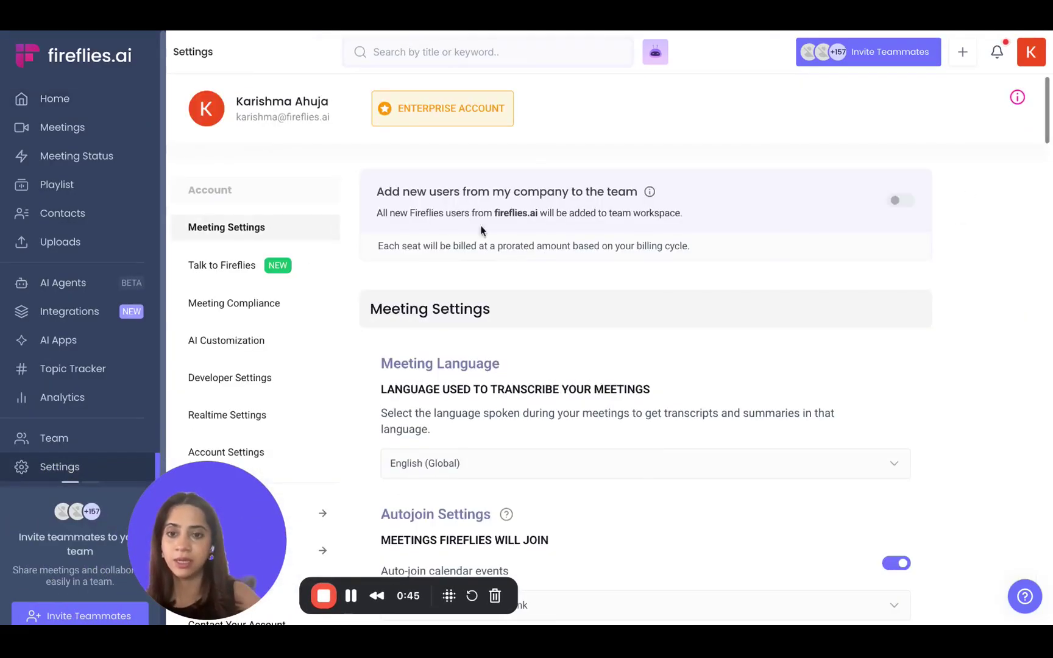
scroll(505, 292, "down", 4)
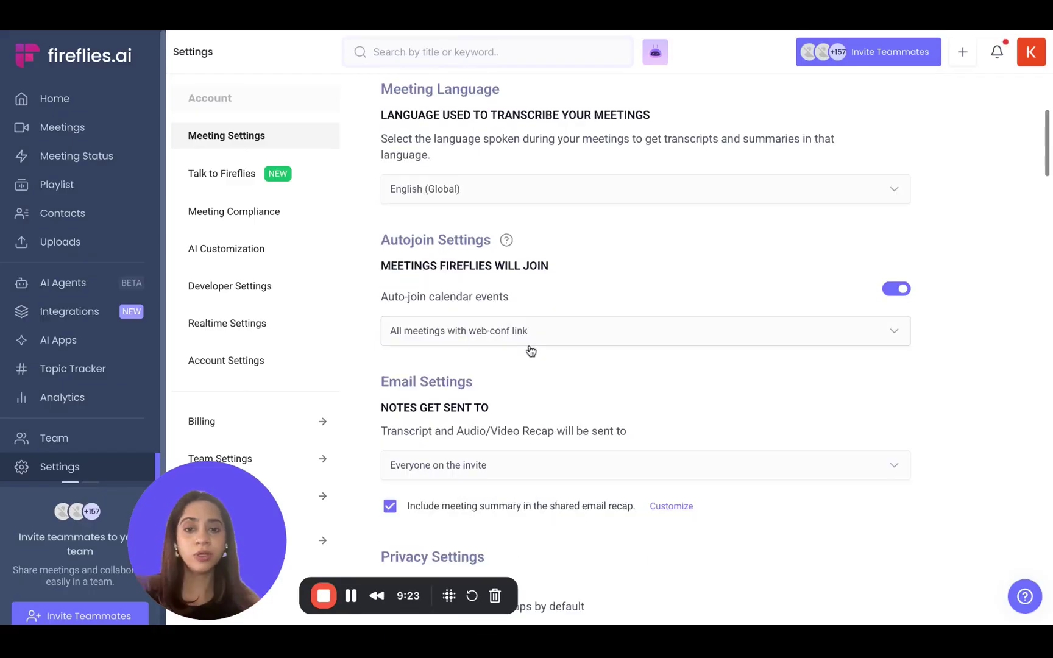
left_click(530, 341)
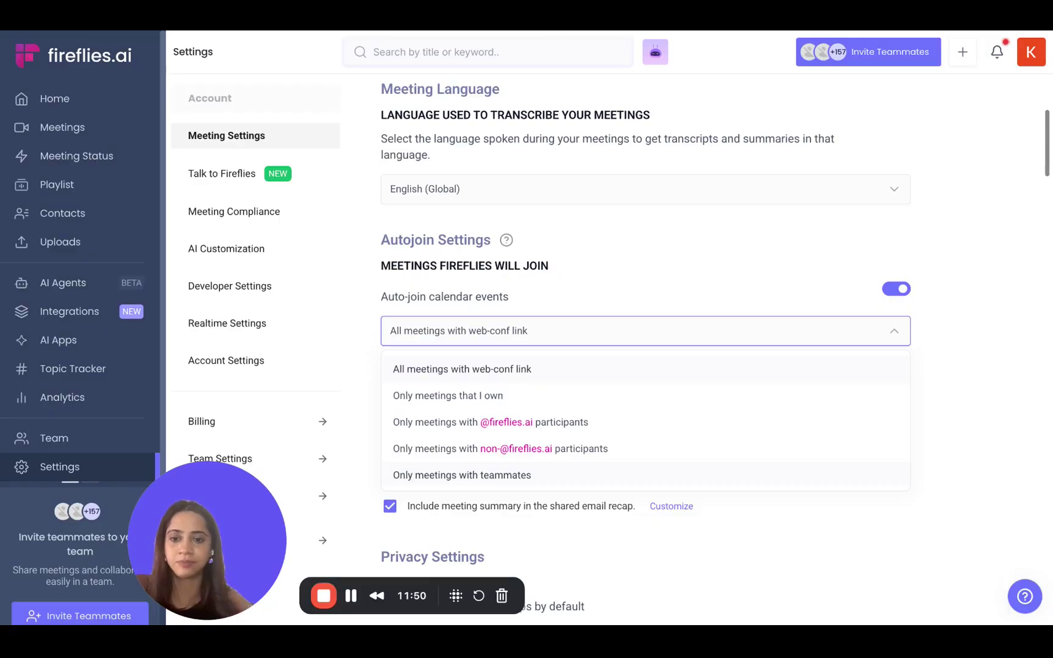
Step: Close the auto-join dropdown unchanged and switch off Auto-join calendar events
left_click(866, 290)
left_click(892, 293)
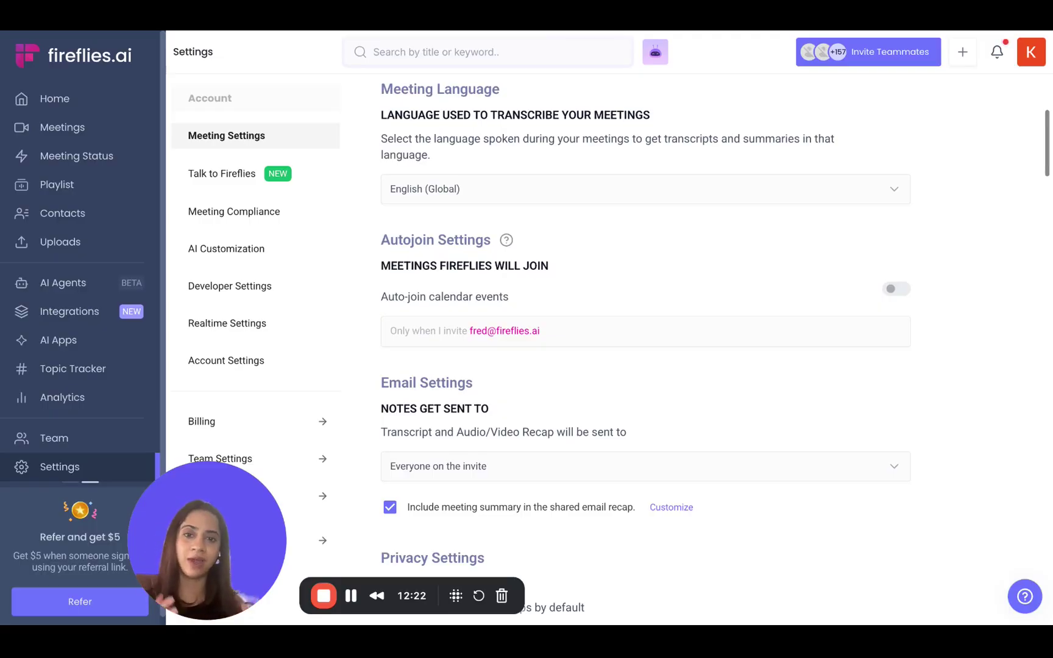
Step: Scroll down to the Meeting Rules section and highlight its heading
scroll(438, 442, "down", 3)
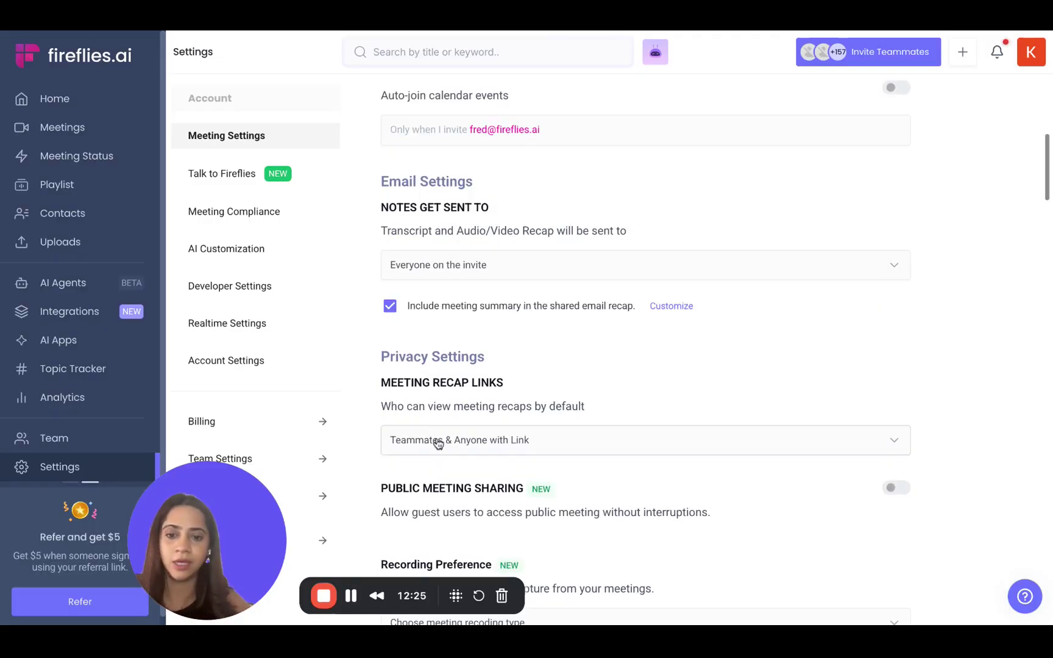
scroll(438, 443, "down", 10)
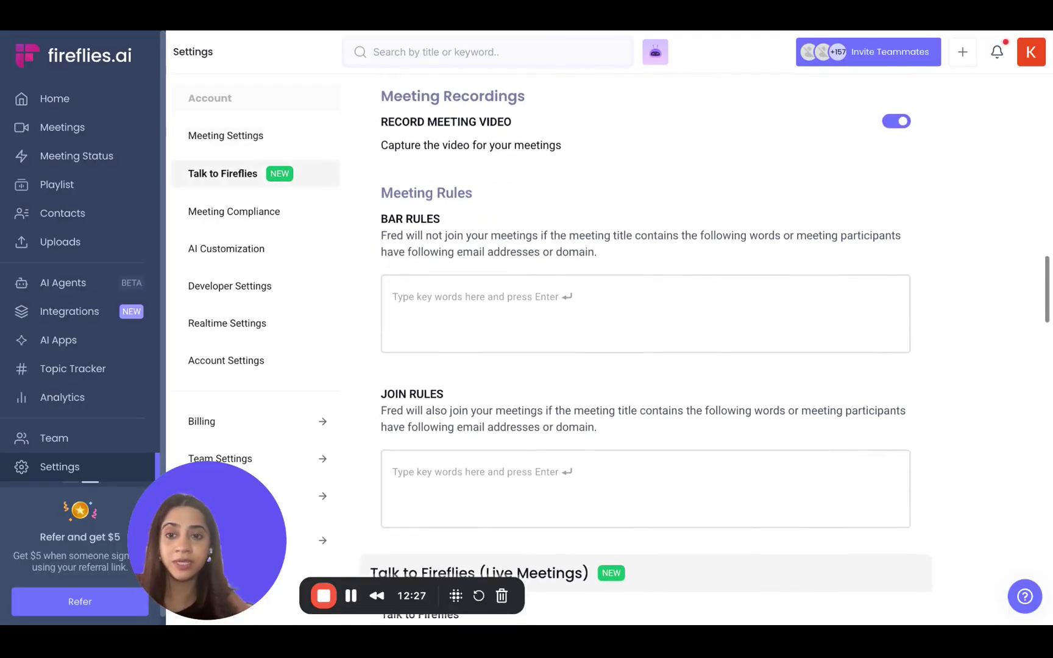
triple_click(382, 192)
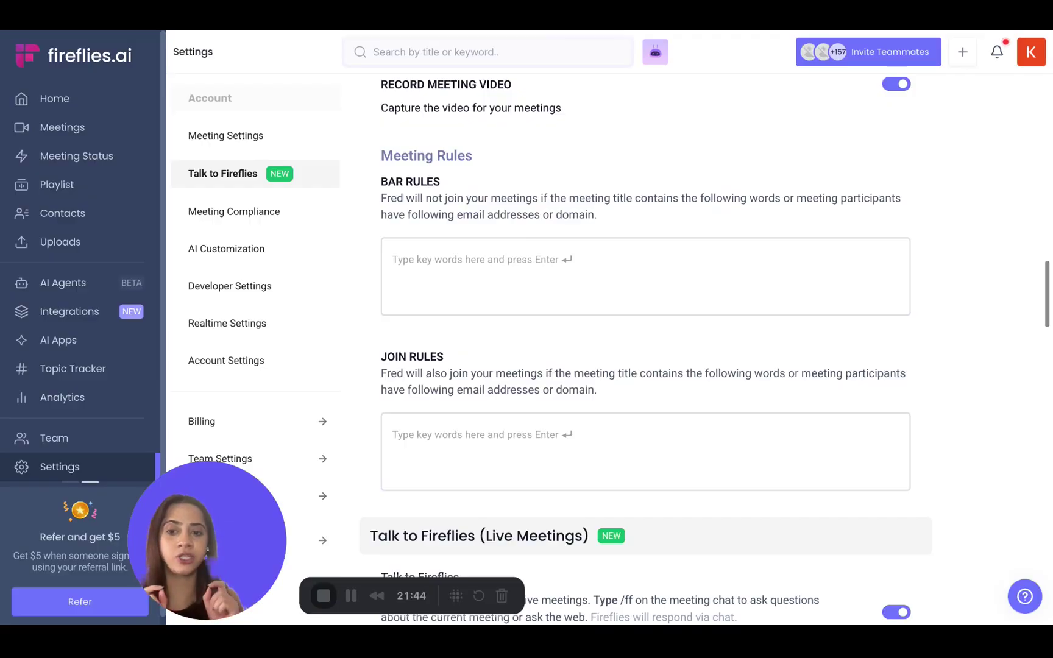
Step: Add '1:1' as a bar rule keyword
left_click(450, 271)
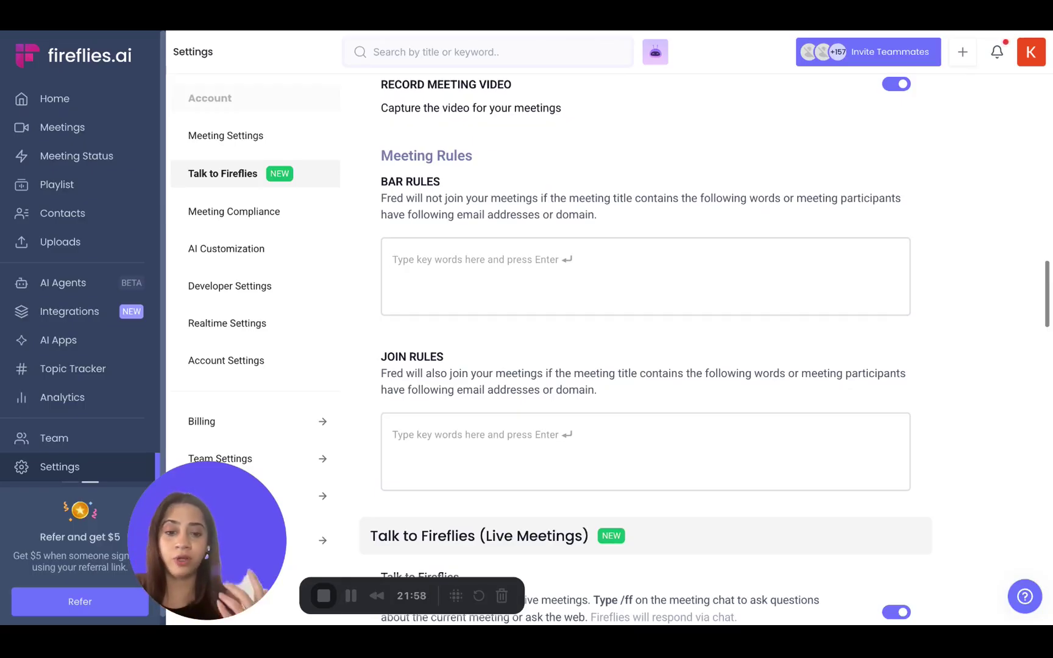
type("1:1")
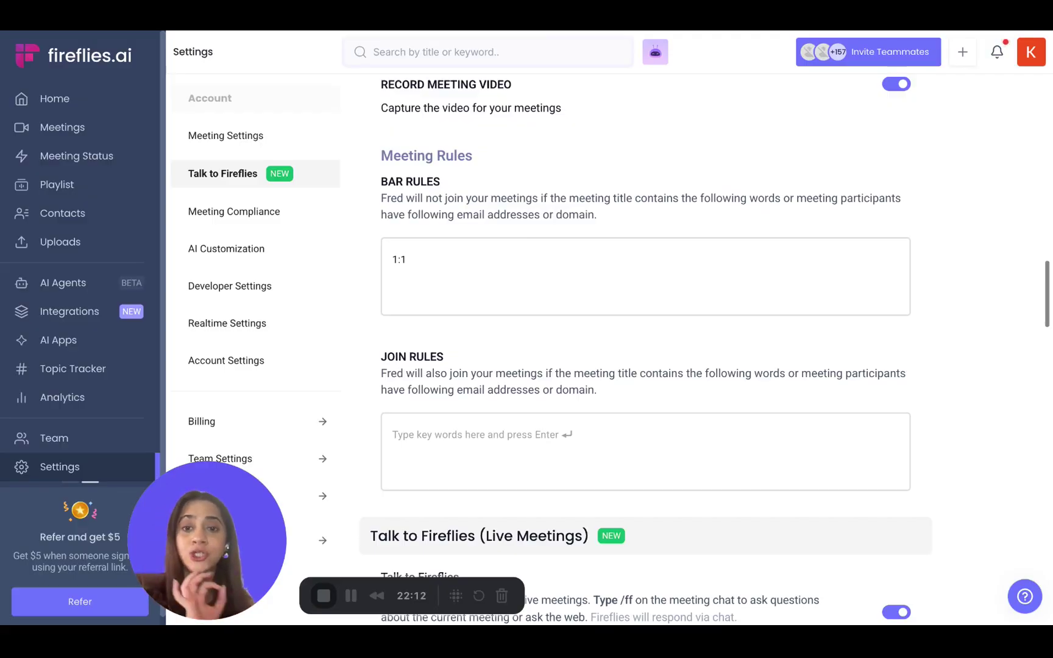
key("Return")
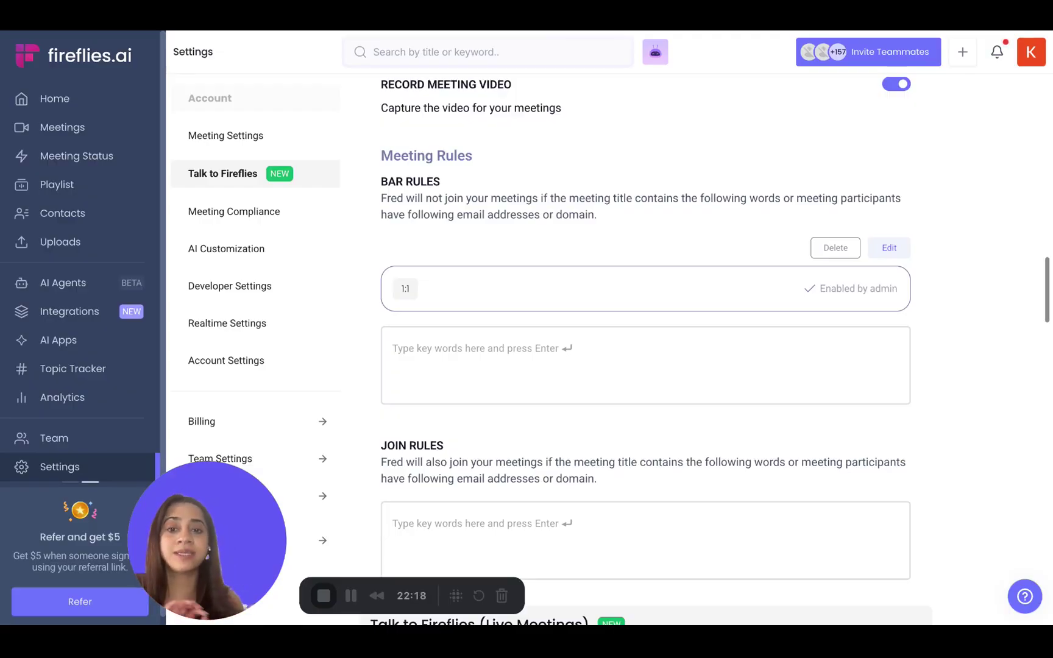
left_click(414, 348)
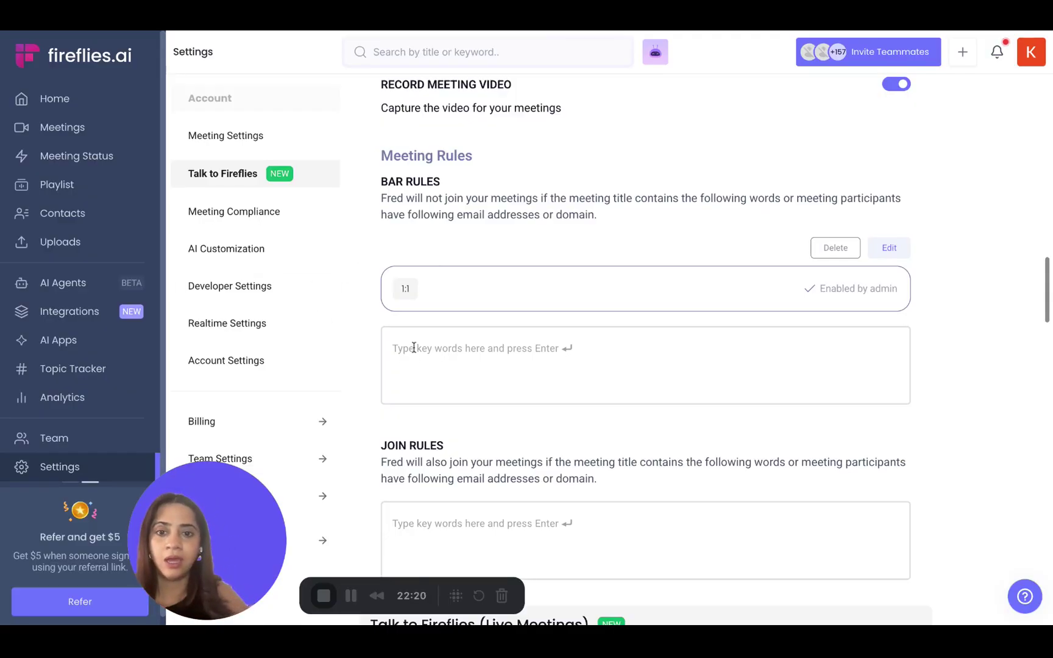
type("Performance review")
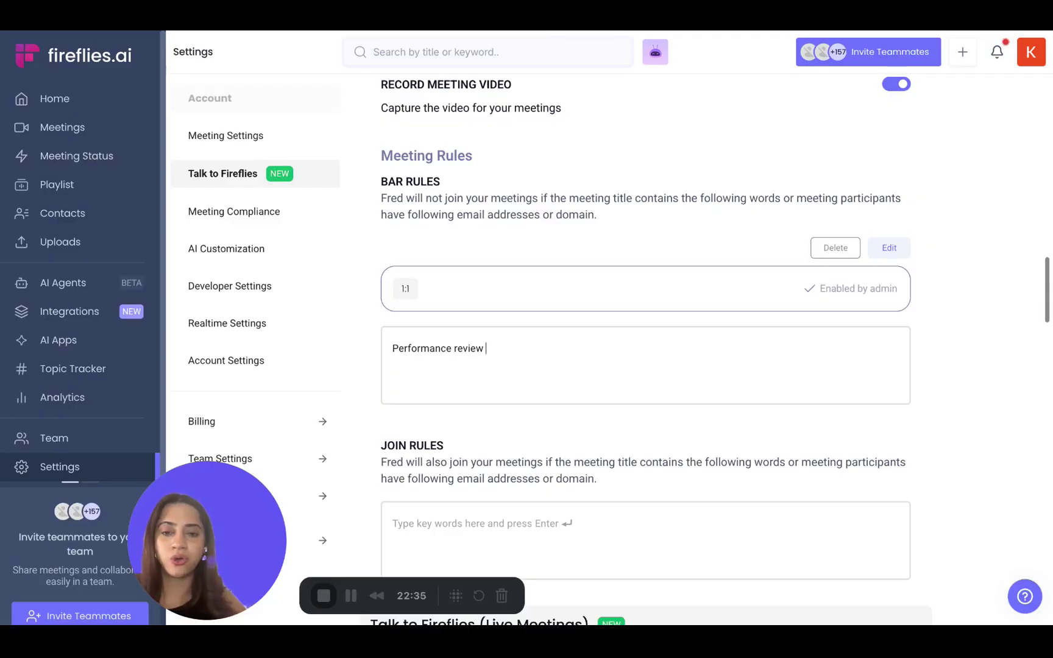
key("Return")
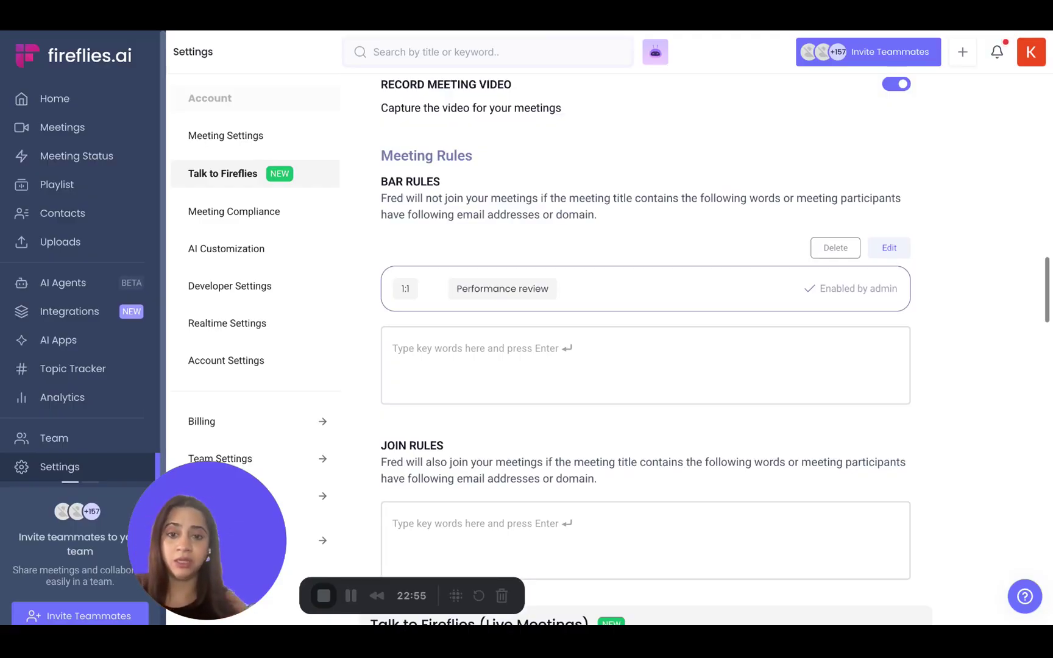
left_click(415, 349)
type("@econ")
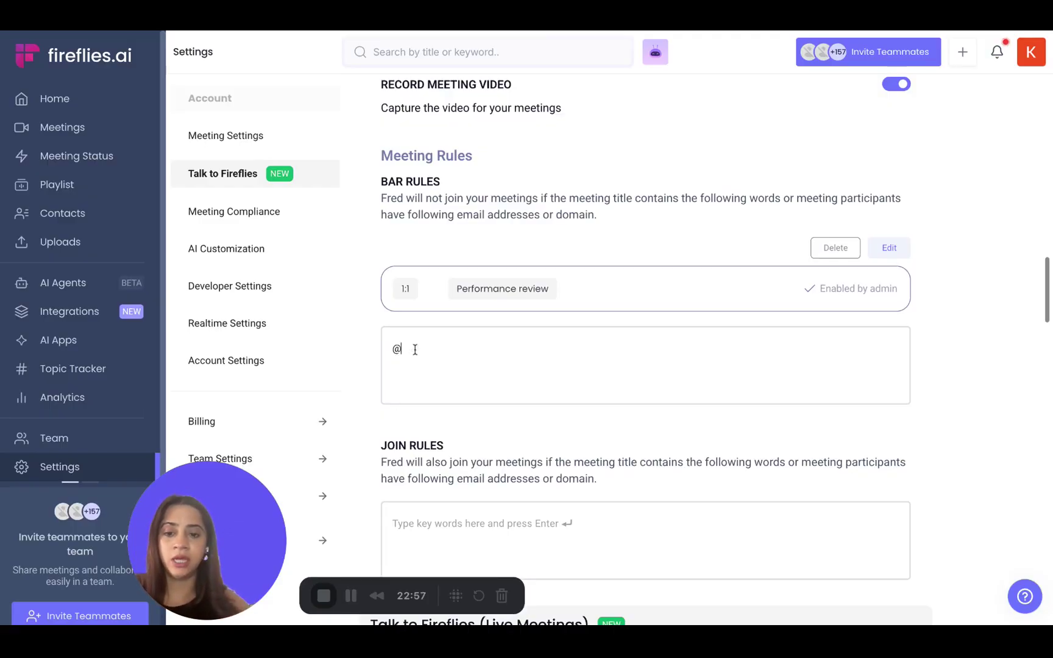
key("BackSpace")
key("BackSpace")
type("ample.com")
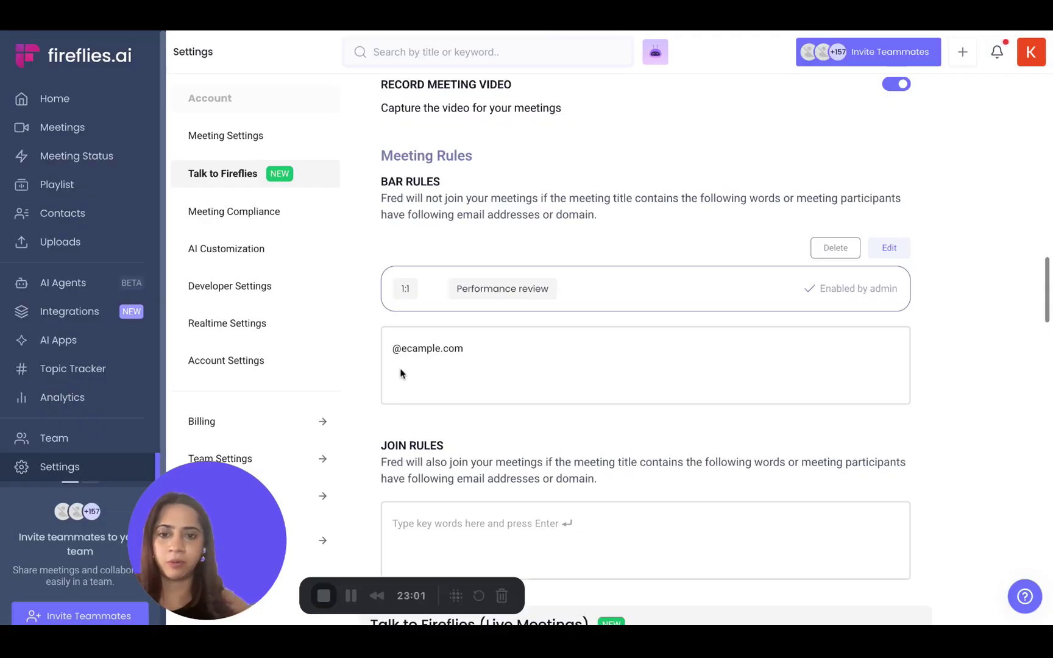
left_click(410, 349)
key("BackSpace")
type("x")
key("Return")
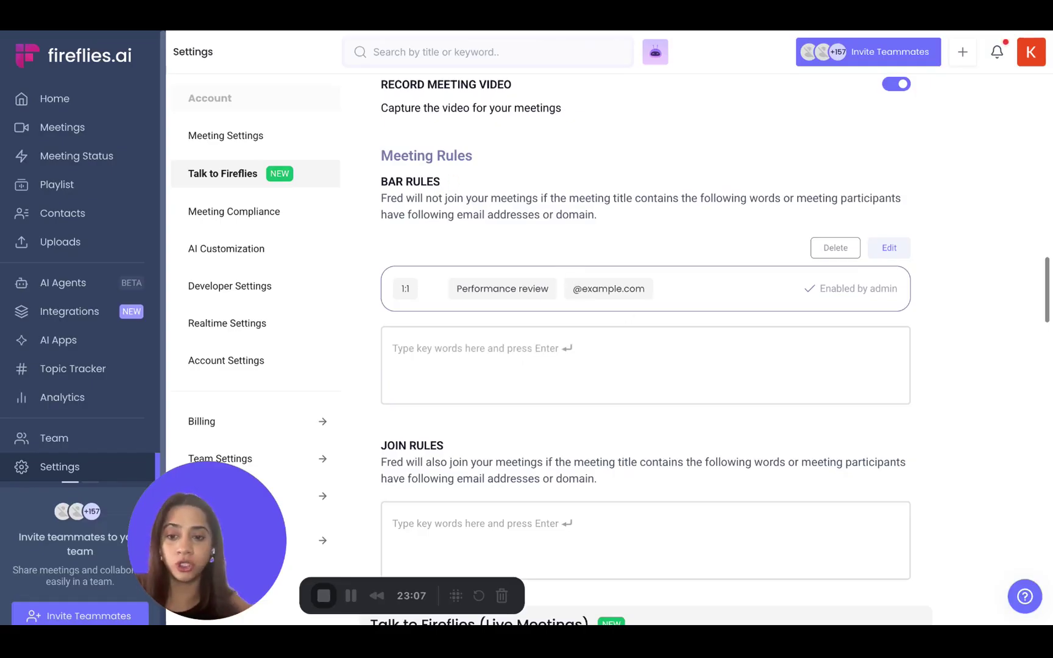
Step: Add a participant's e-mail address as another bar rule
left_click(590, 350)
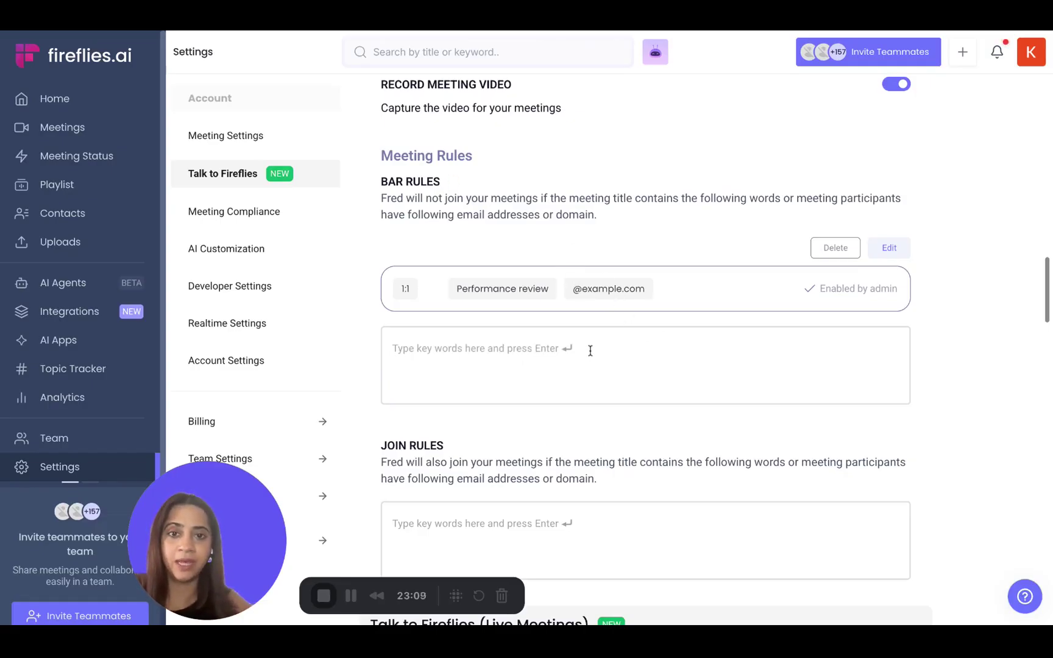
type("j")
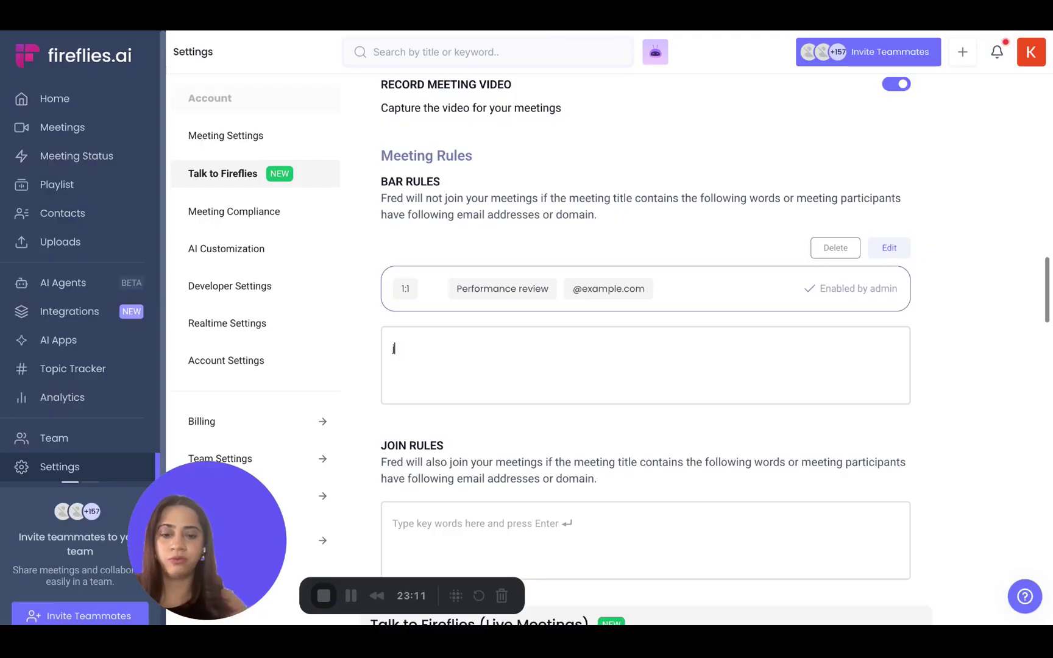
type("ane@example.com")
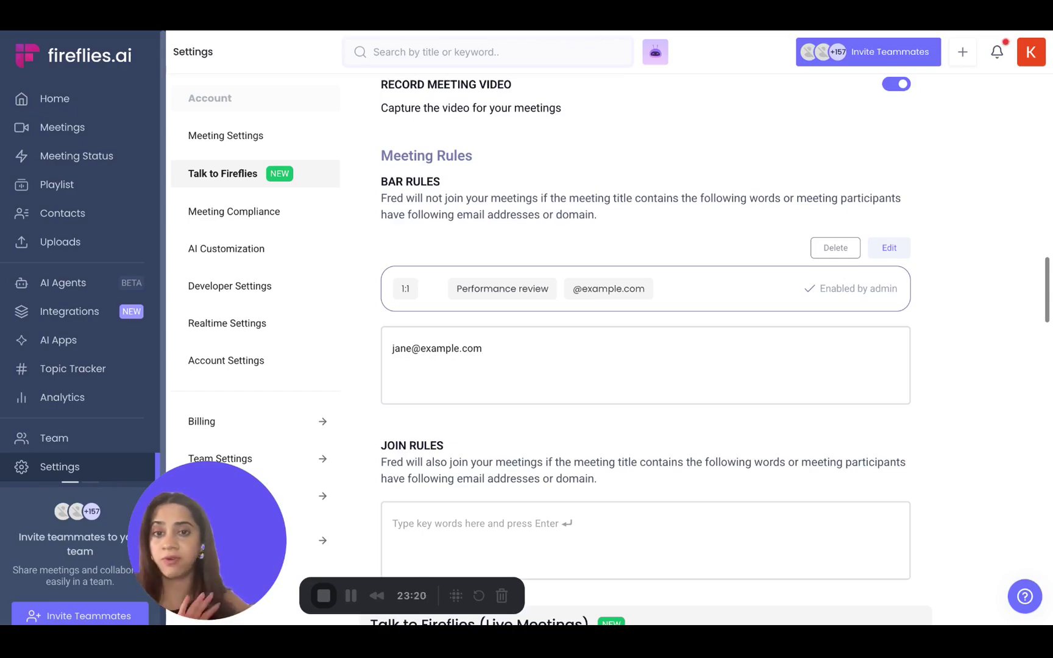
key("Return")
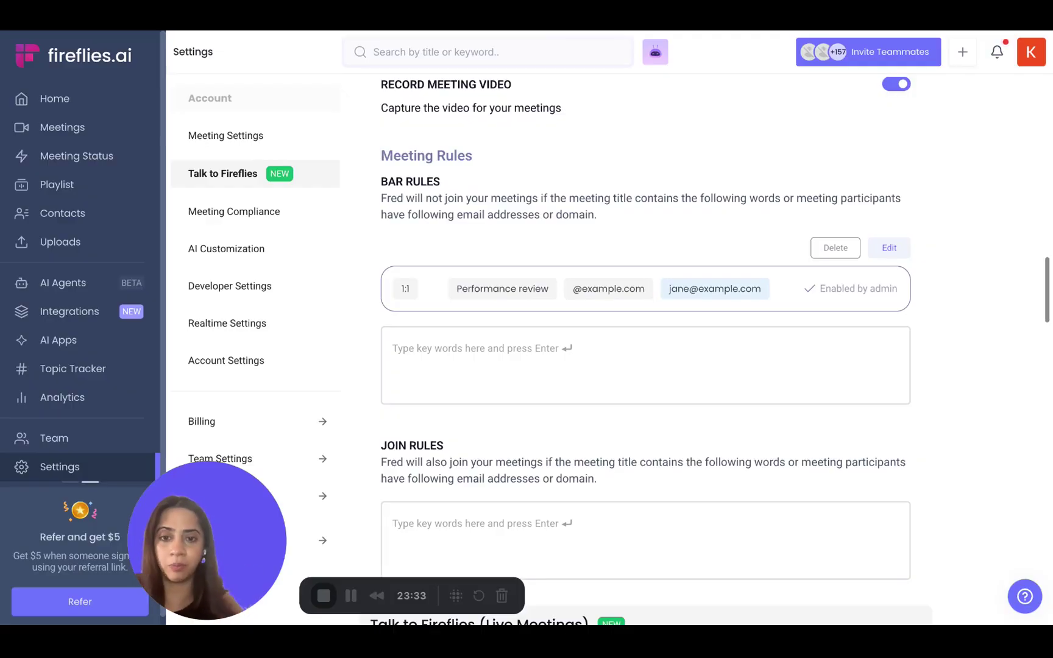
Step: Add 'all hands' as a join rule keyword
scroll(611, 332, "down", 2)
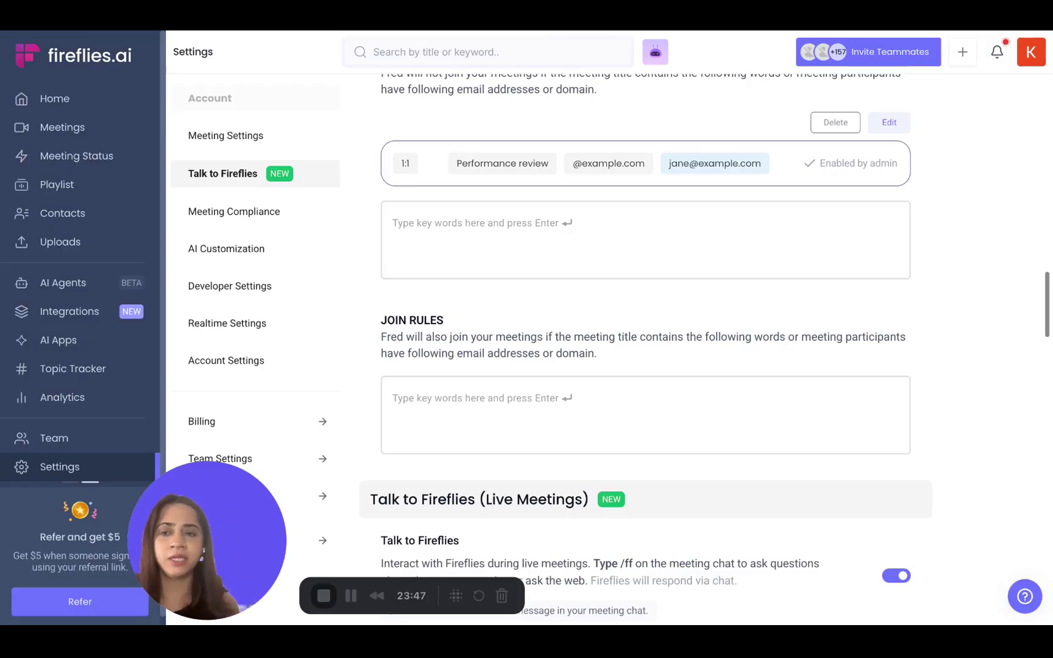
left_click(471, 392)
type("all hands")
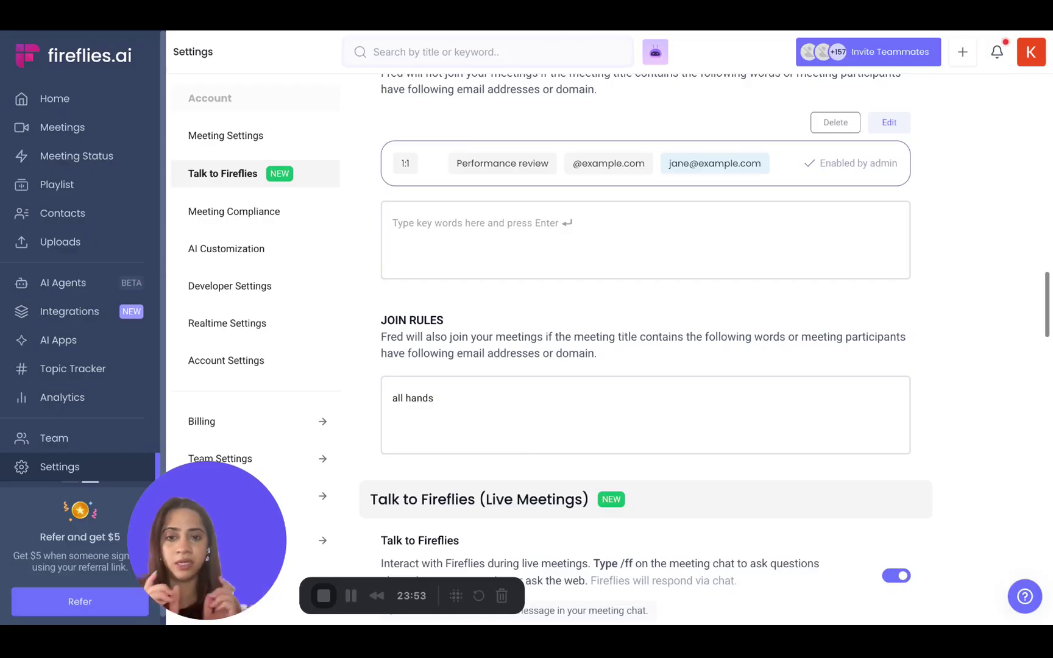
key("Return")
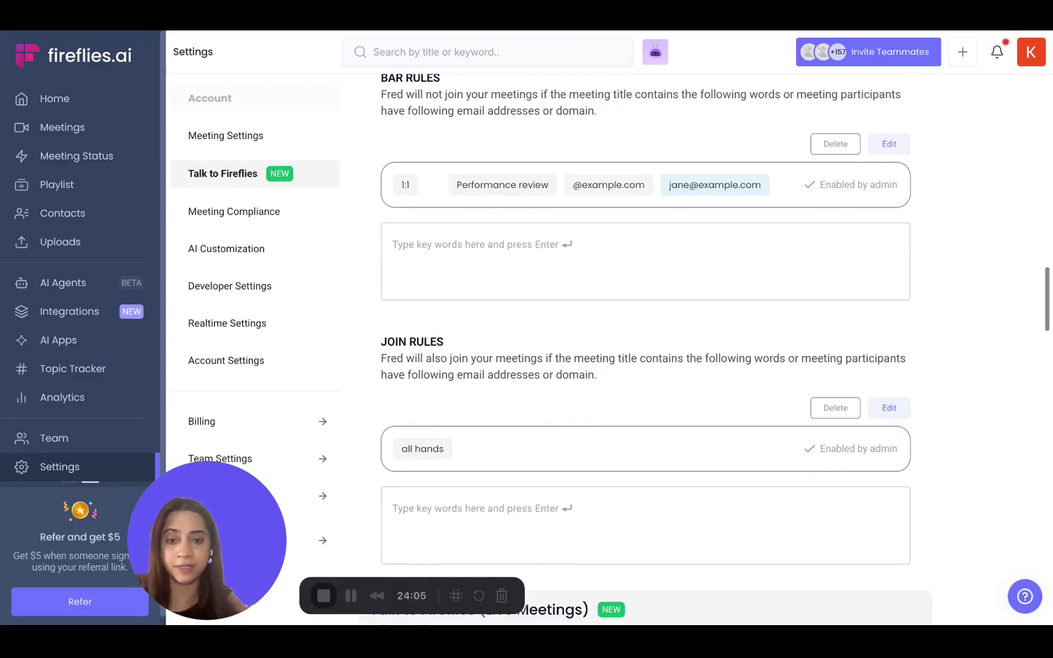
Step: Add 'Sales Demo' as a join rule, then scroll up to review both lists
scroll(426, 294, "down", 2)
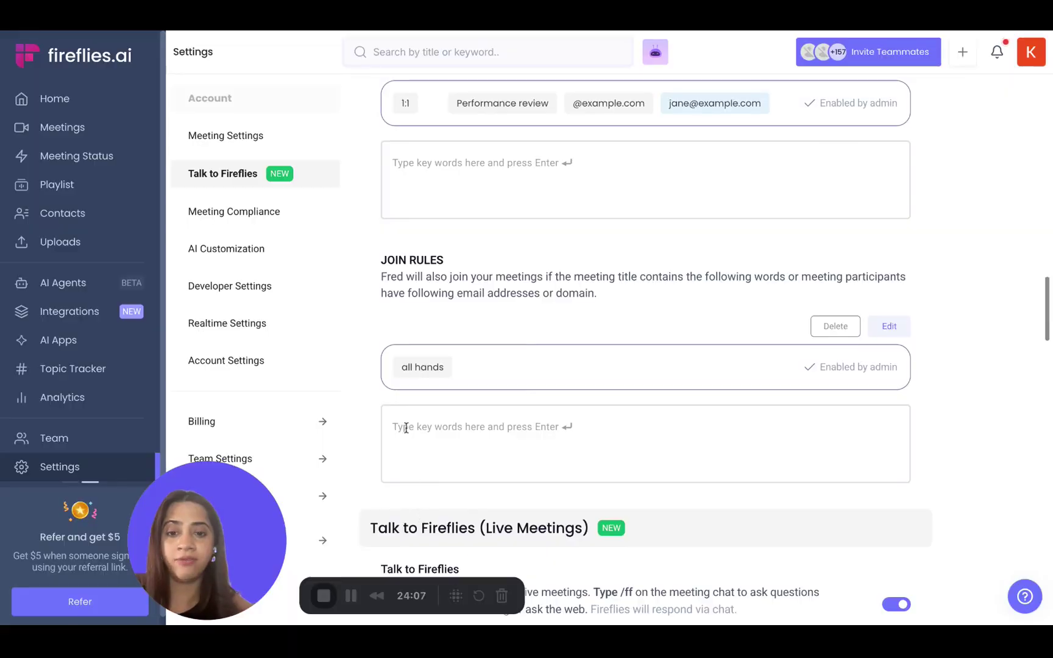
type("Sales Dem")
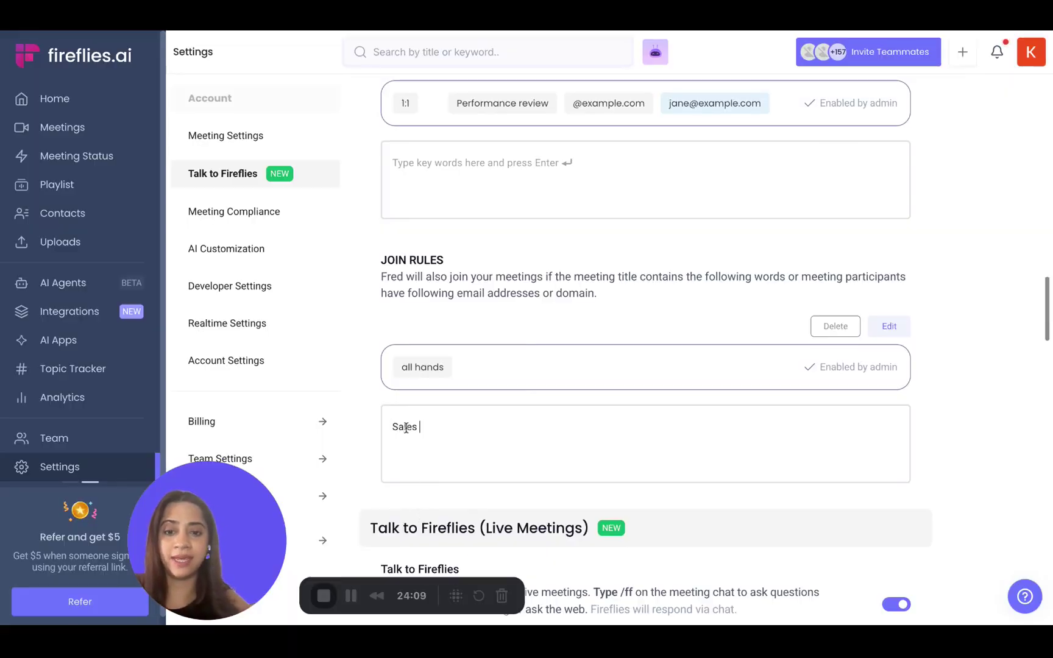
type("o")
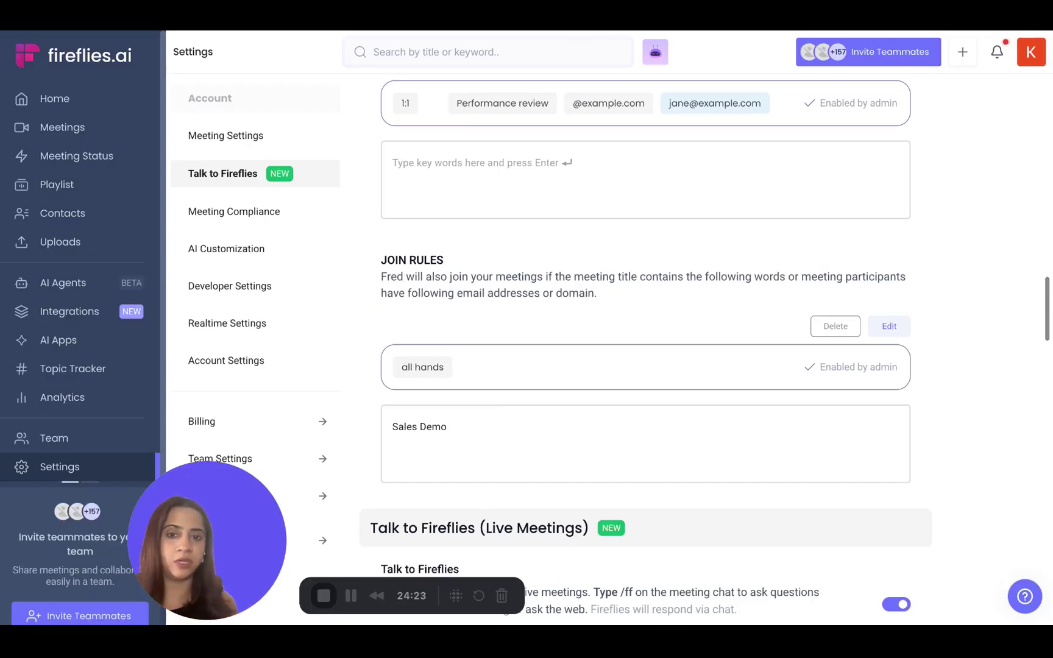
key("Return")
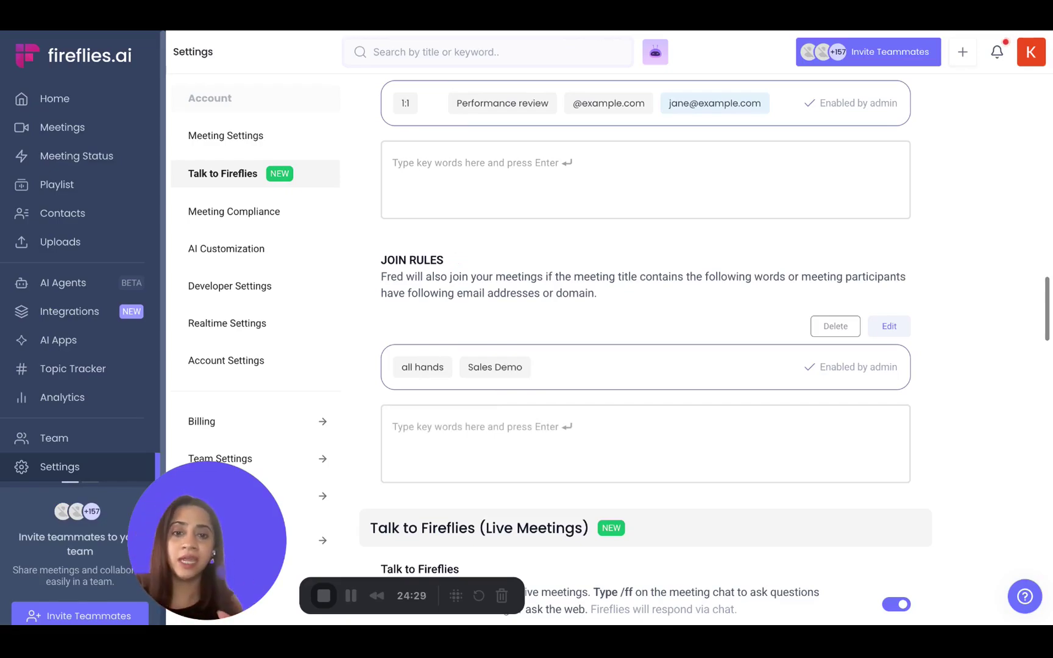
scroll(540, 253, "up", 2)
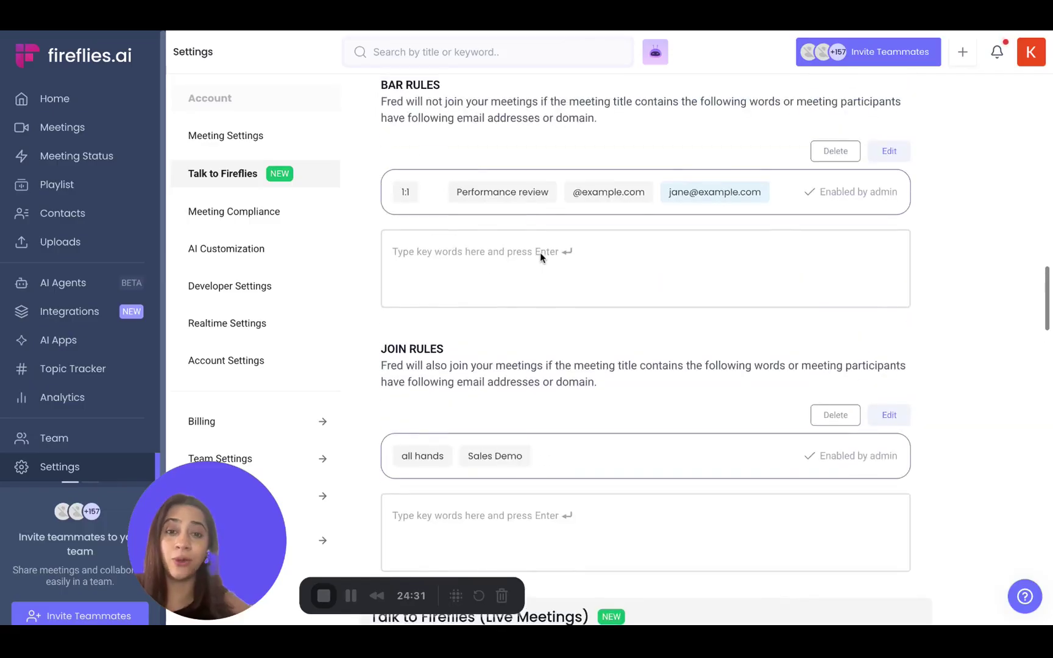